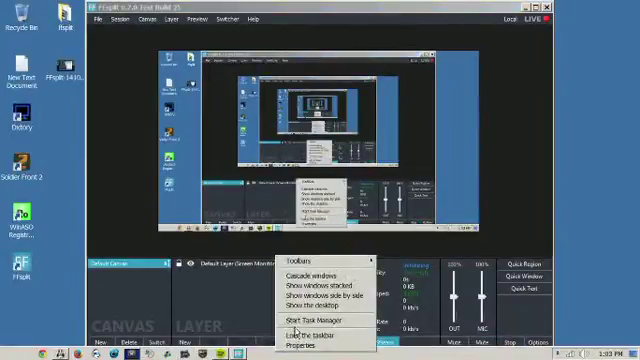
Step: Review Task Manager's Services, Performance, Networking and Users tabs, then bring the Soldier Front launcher forward
click(313, 320)
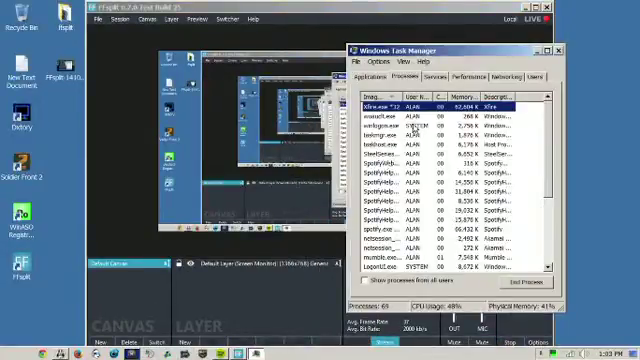
scroll(413, 130, down, 3)
scroll(413, 130, down, 3)
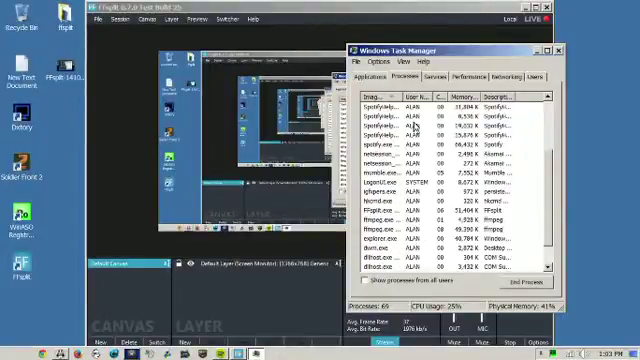
click(370, 77)
click(435, 78)
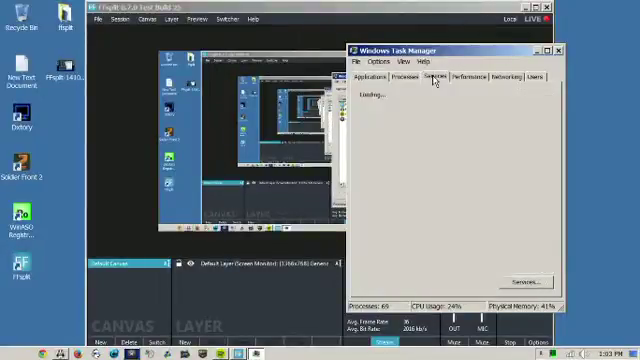
drag(550, 108, 556, 250)
click(469, 77)
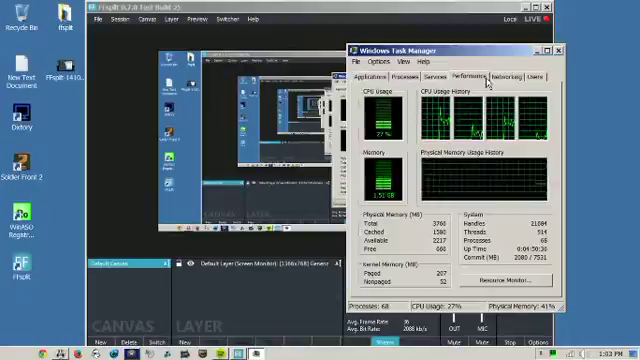
click(506, 77)
click(535, 77)
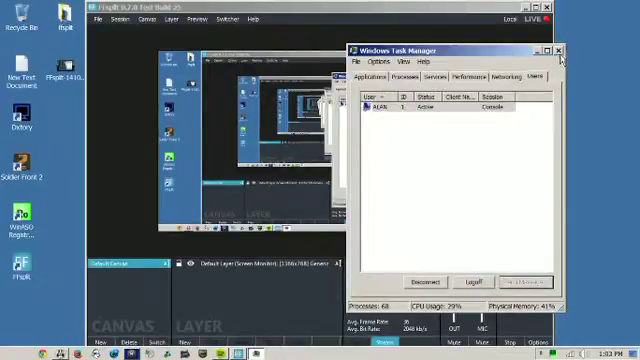
click(203, 352)
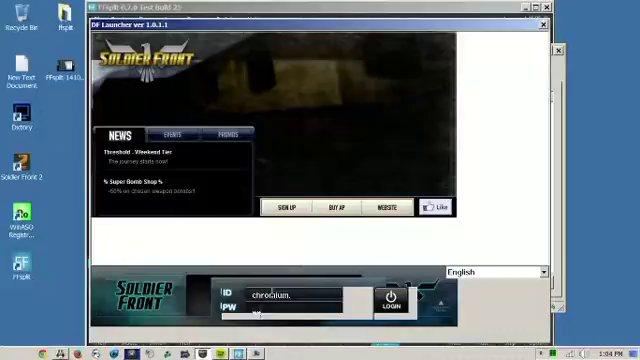
text(*****)
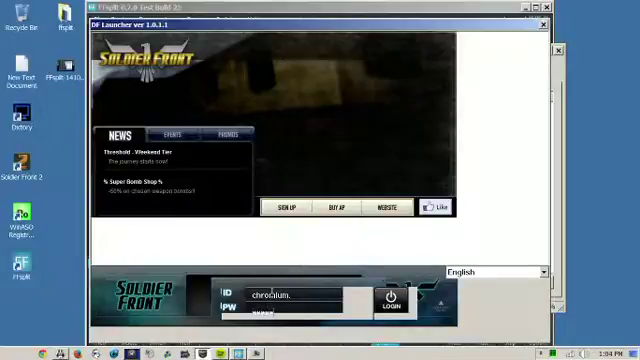
text(*****)
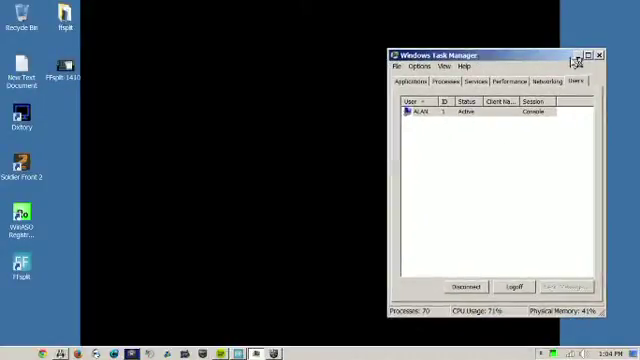
Step: Close Task Manager from its Processes tab and dismiss the system tray's hidden-icons popup
click(428, 82)
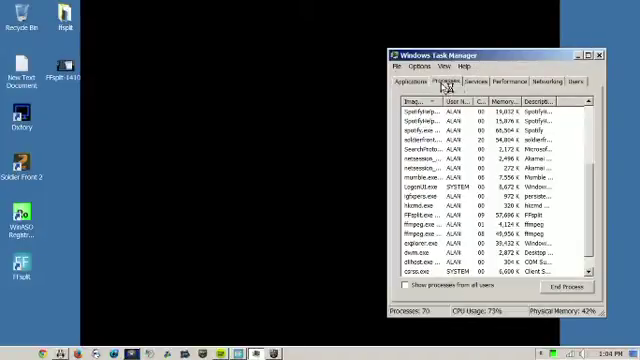
click(599, 55)
click(558, 354)
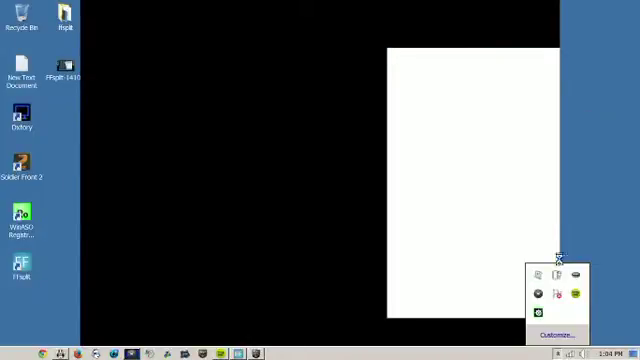
click(380, 230)
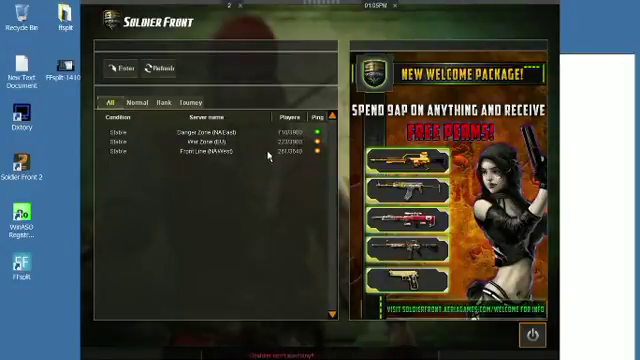
Step: Enter War Zone (EU) and a channel, then join the Only the Strong room past its password prompt
click(266, 143)
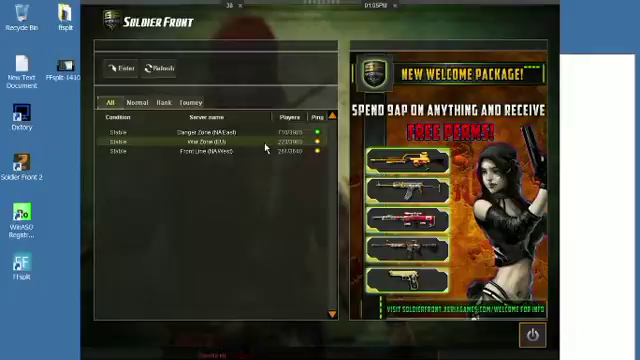
double_click(266, 147)
double_click(231, 149)
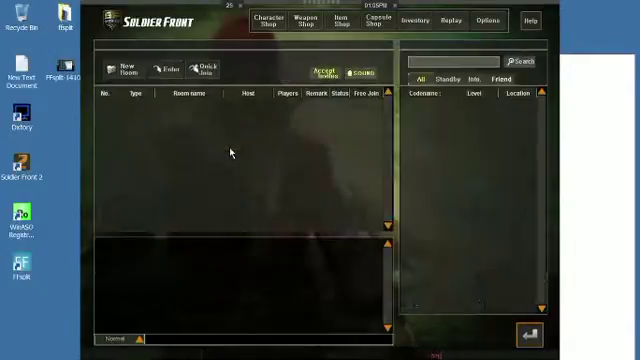
click(210, 145)
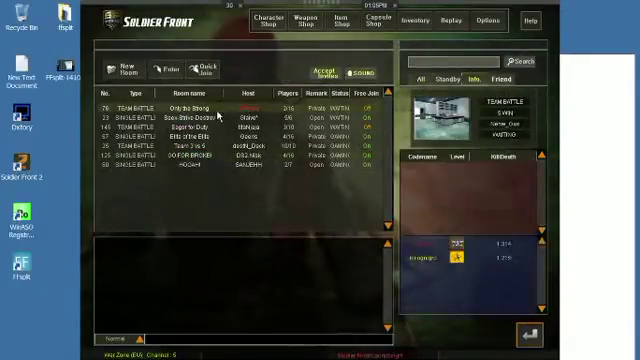
double_click(220, 117)
click(284, 208)
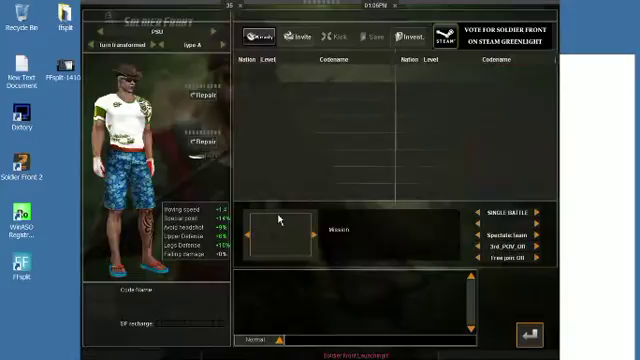
Step: Move to the right-hand team, then view and close a teammate's ID card
click(405, 161)
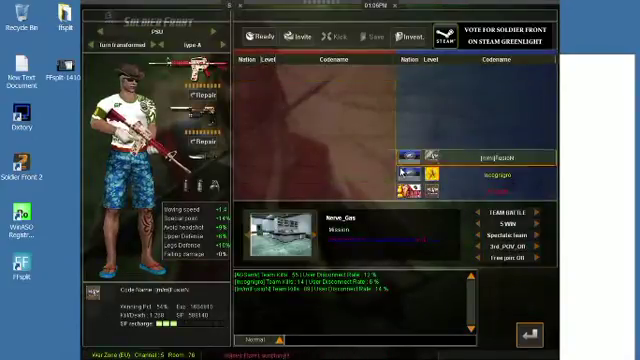
key(alt+Tab)
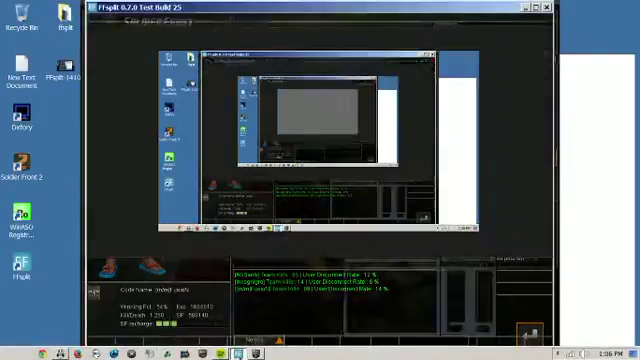
key(alt+Tab)
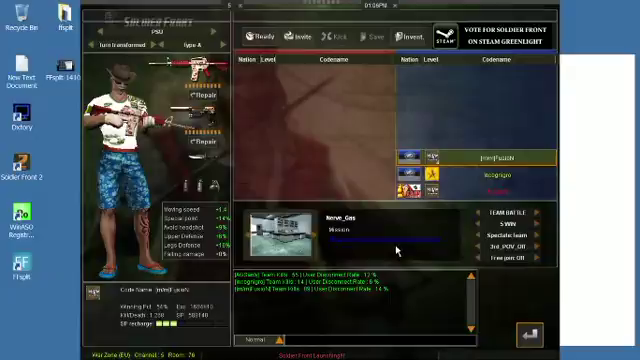
double_click(476, 158)
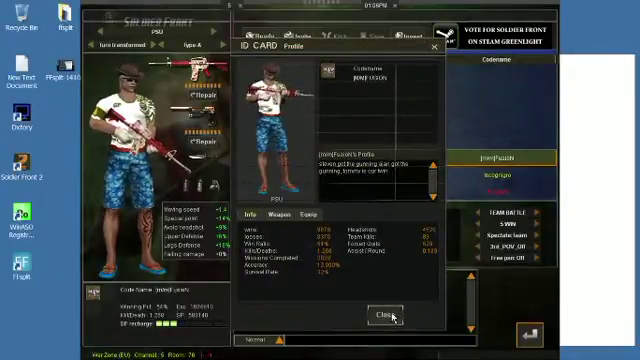
click(392, 316)
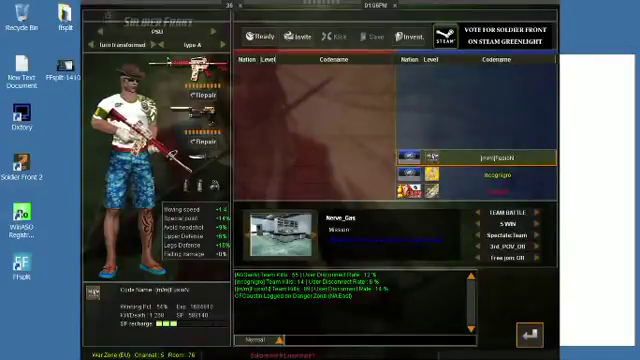
click(237, 355)
scroll(280, 190, down, 5)
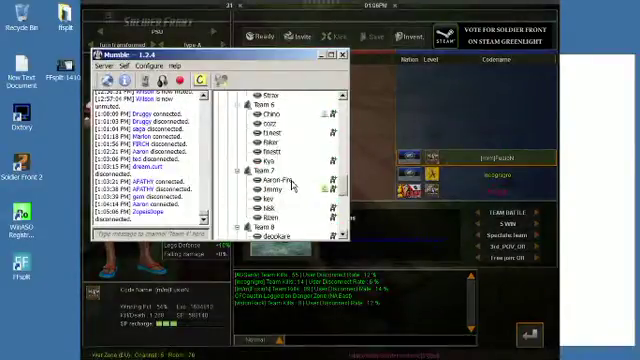
scroll(290, 185, down, 3)
scroll(292, 185, up, 2)
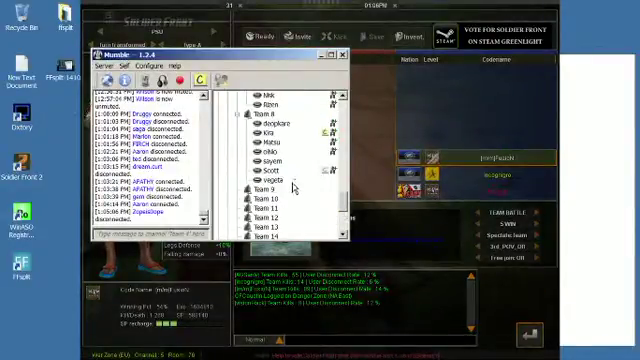
click(268, 190)
scroll(278, 197, up, 2)
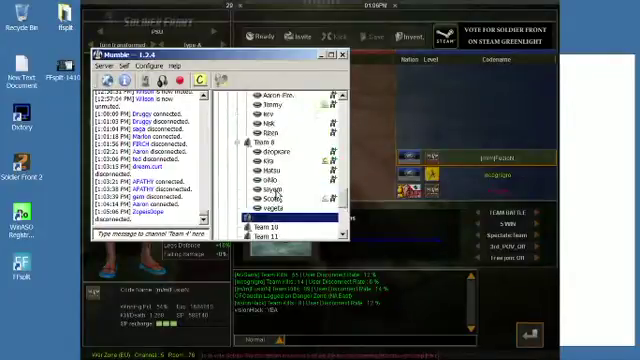
click(350, 254)
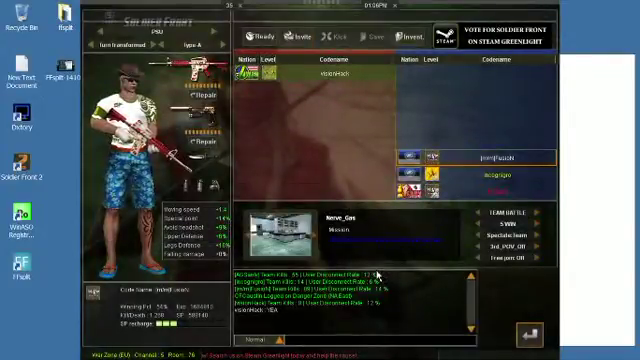
double_click(368, 254)
Step: Close the profile card, check Mumble voice chat, and return to the game room
click(384, 329)
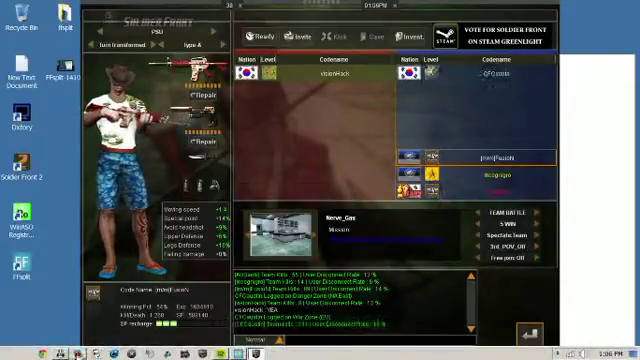
click(255, 353)
scroll(280, 170, up, 3)
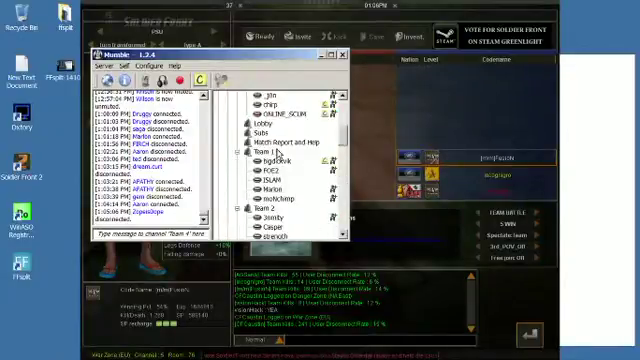
click(250, 262)
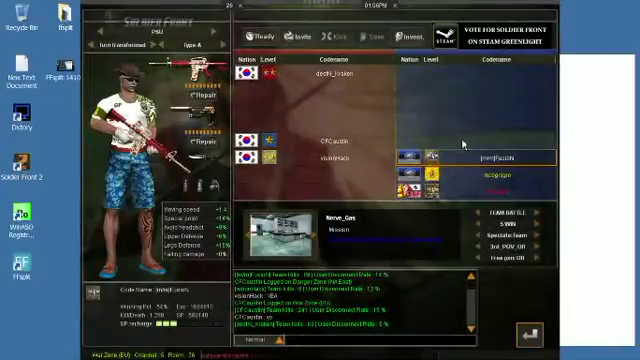